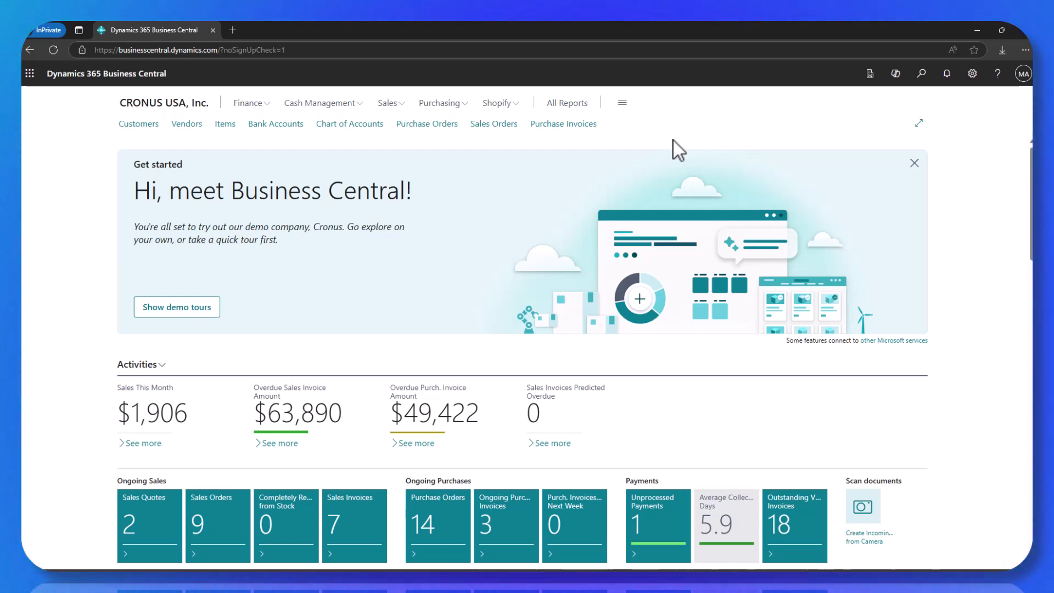
# - Search for "perm set", open the Permission Sets list and browse the available sets
pyautogui.click(921, 74)
pyautogui.write('perm set')
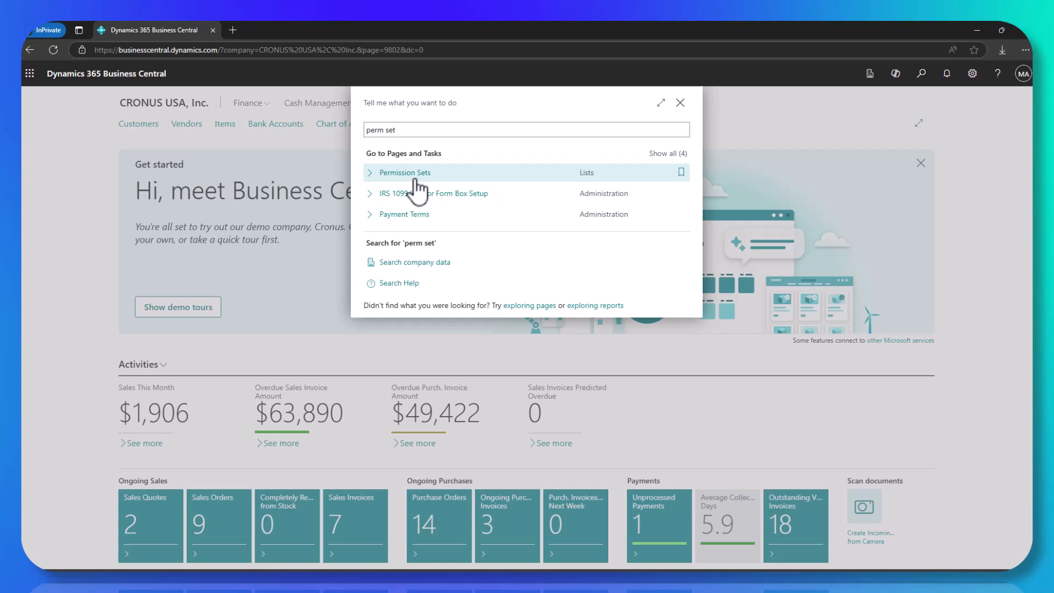
pyautogui.click(416, 180)
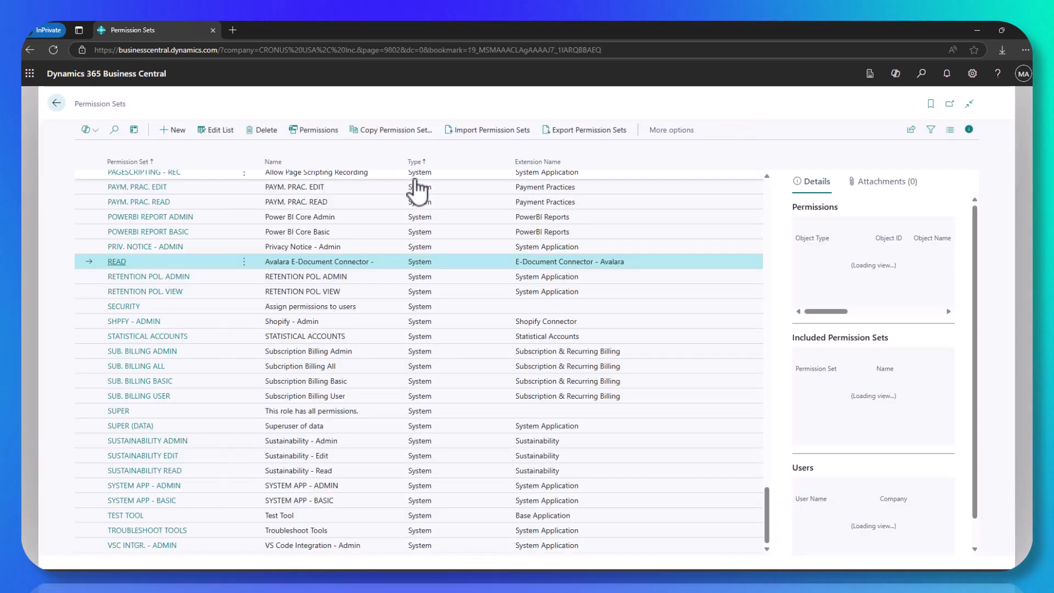
pyautogui.scroll(15, 208, 383)
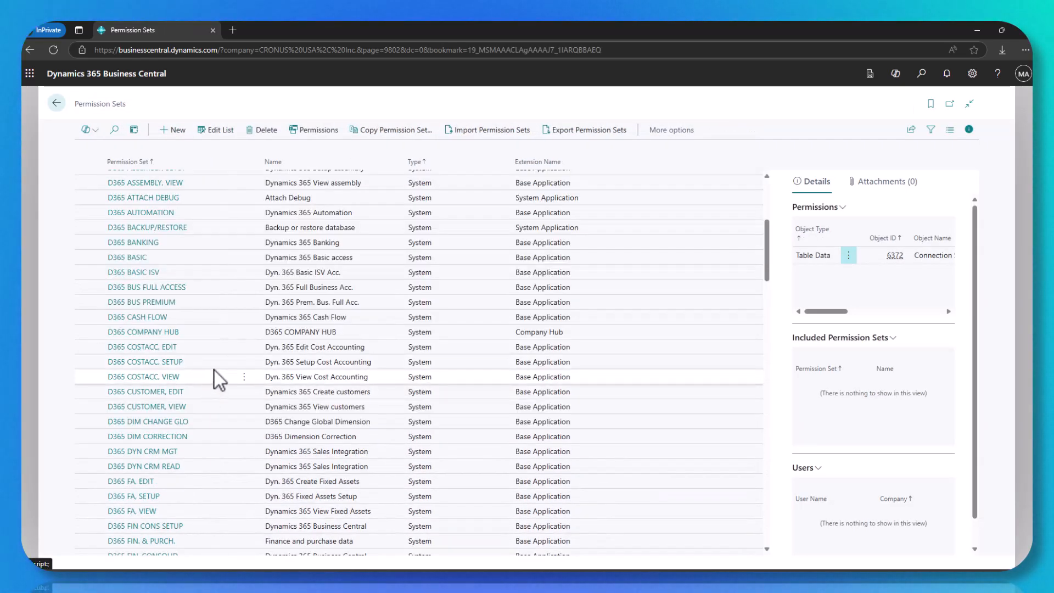
pyautogui.scroll(5, 214, 369)
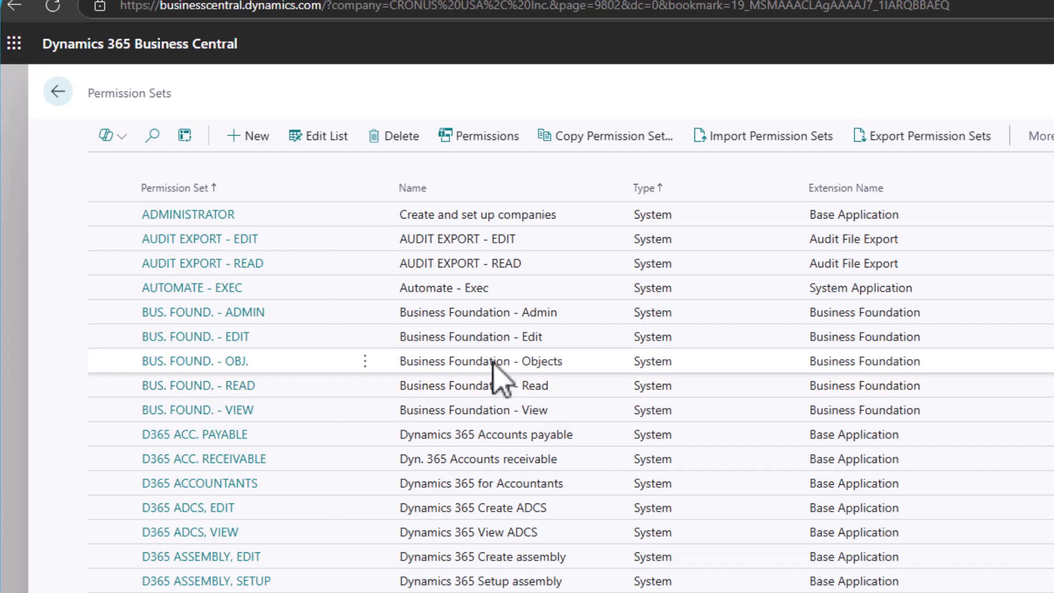
# - Create a user-defined permission set with the code ASI SALES and the name Sales Entry
pyautogui.click(245, 139)
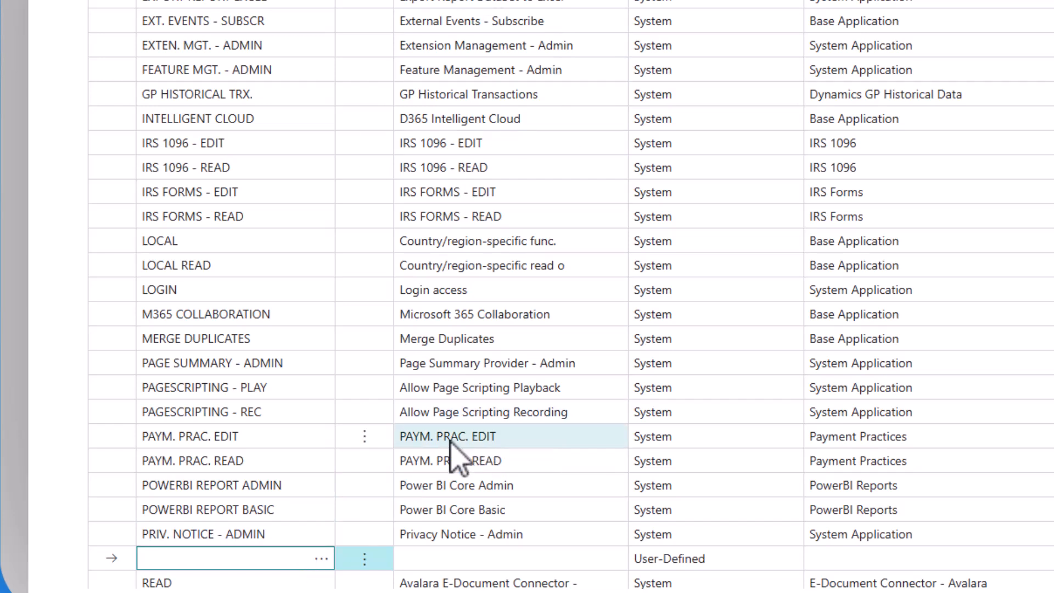
pyautogui.write('ASI Sales')
pyautogui.press('Tab')
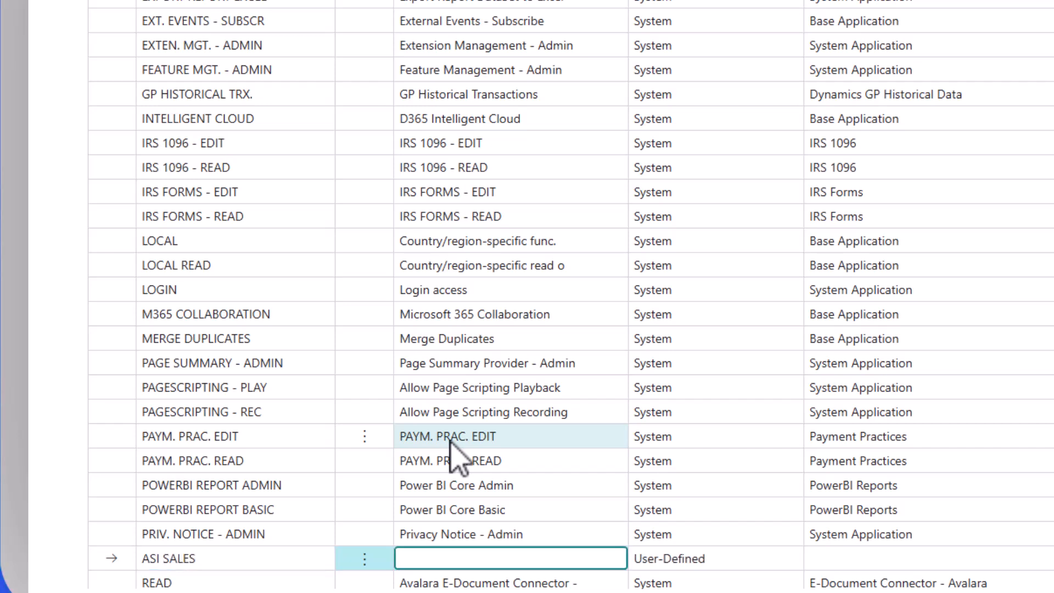
pyautogui.write('Sales Entry')
pyautogui.press('Return')
# - Open the permissions of the ASI SALES set and include the D365 SALES DOC, EDIT permission set in it
pyautogui.click(423, 531)
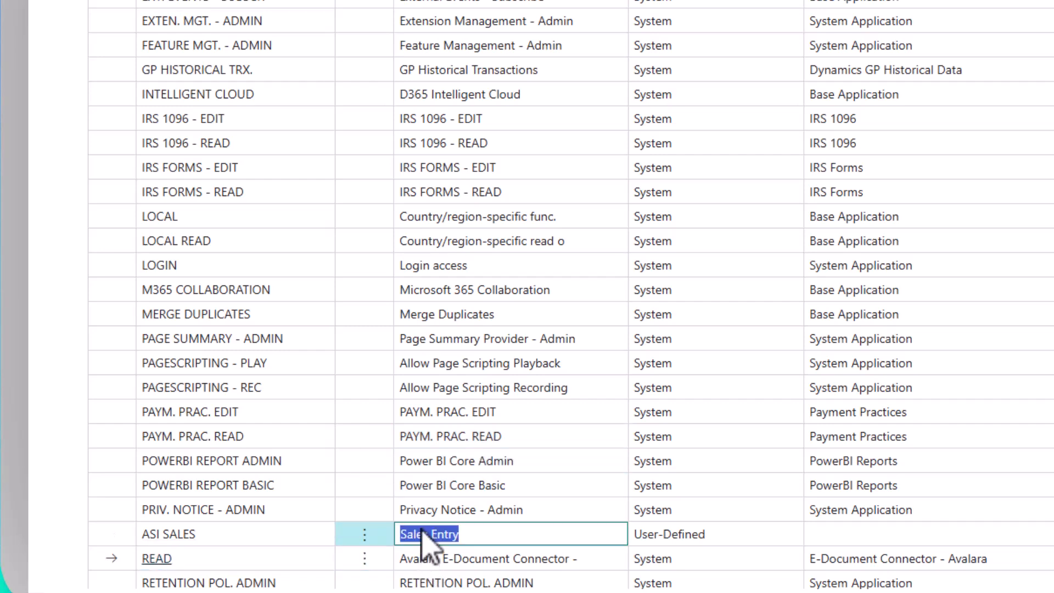
pyautogui.scroll(3, 460, 497)
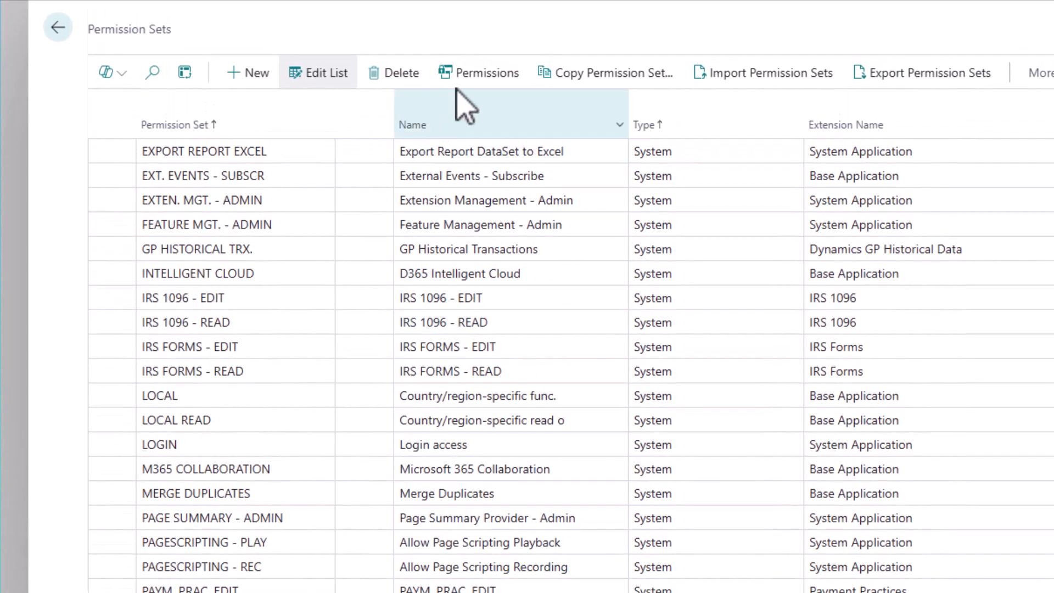
pyautogui.click(476, 74)
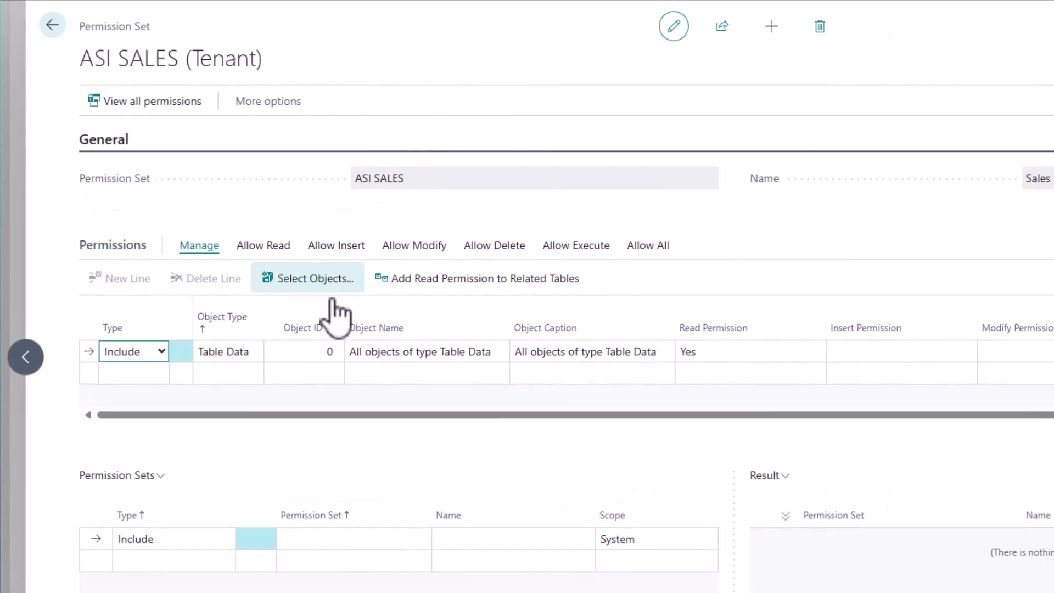
pyautogui.click(302, 543)
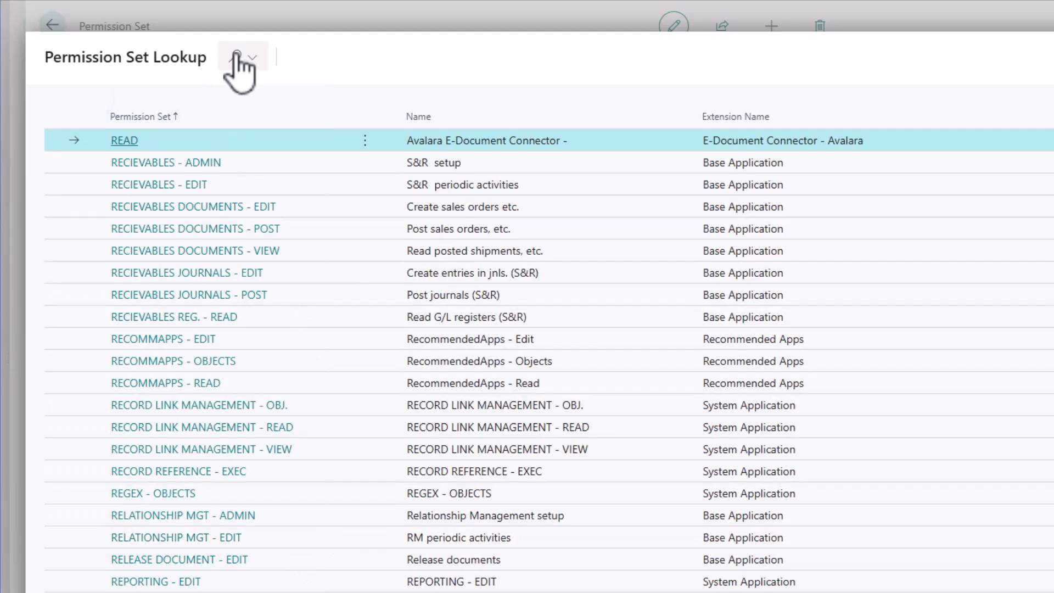
pyautogui.click(236, 56)
pyautogui.write('sales')
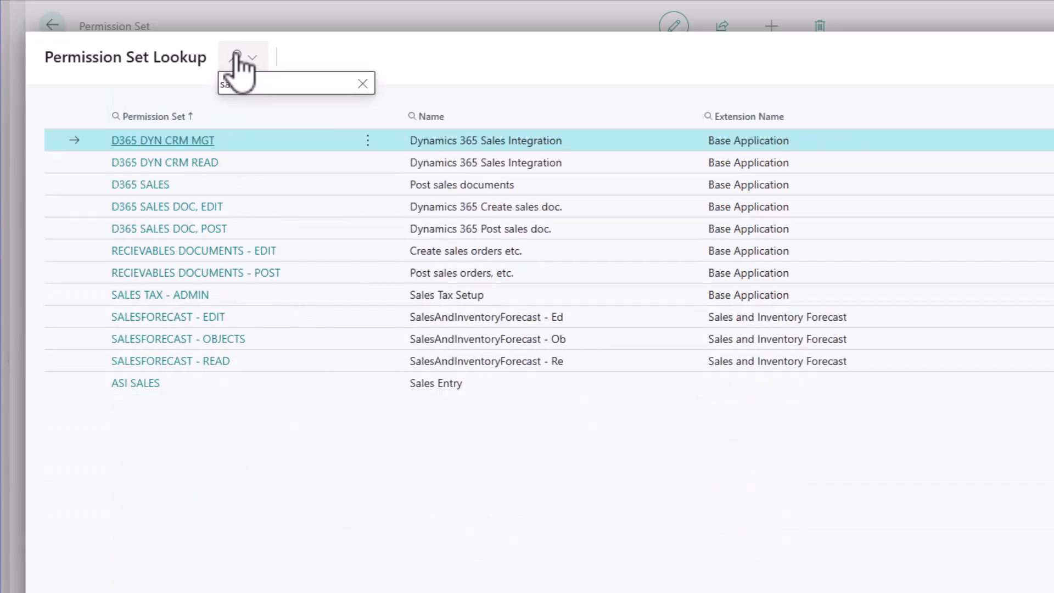
pyautogui.click(176, 207)
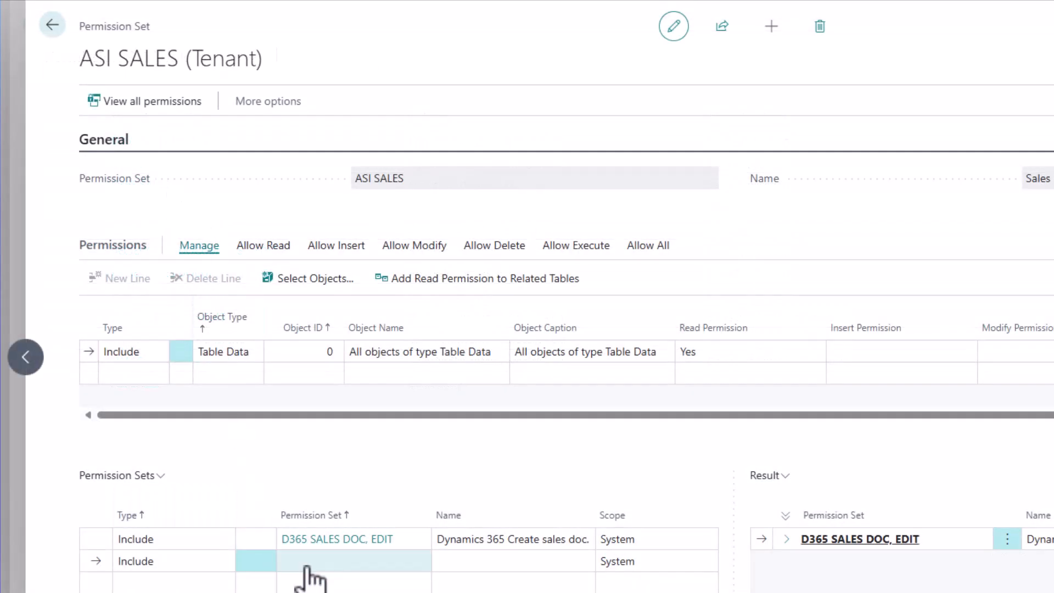
# - Look up "item" and include the D365 ITEM, EDIT permission set in ASI SALES
pyautogui.click(308, 568)
pyautogui.click(239, 59)
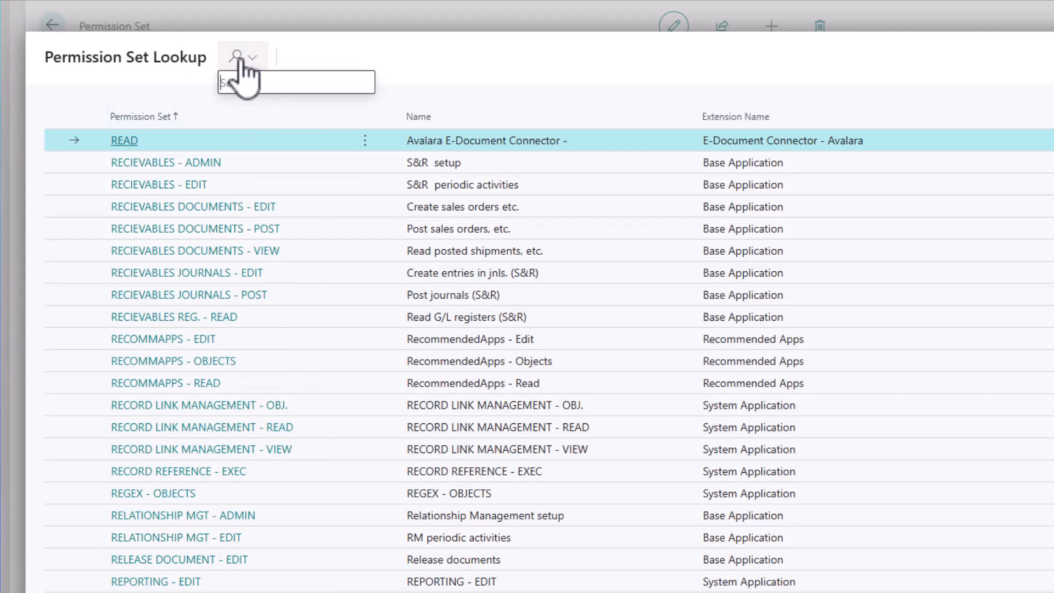
pyautogui.write('item')
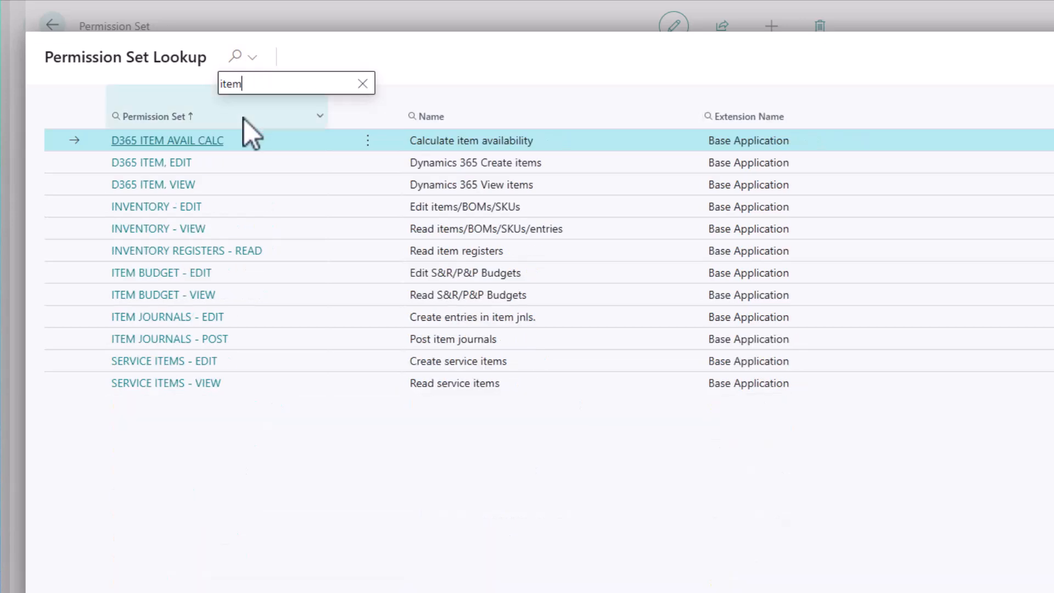
pyautogui.click(141, 162)
# - Look up "resour" and include the RESOURCES - READ permission set in ASI SALES
pyautogui.click(317, 583)
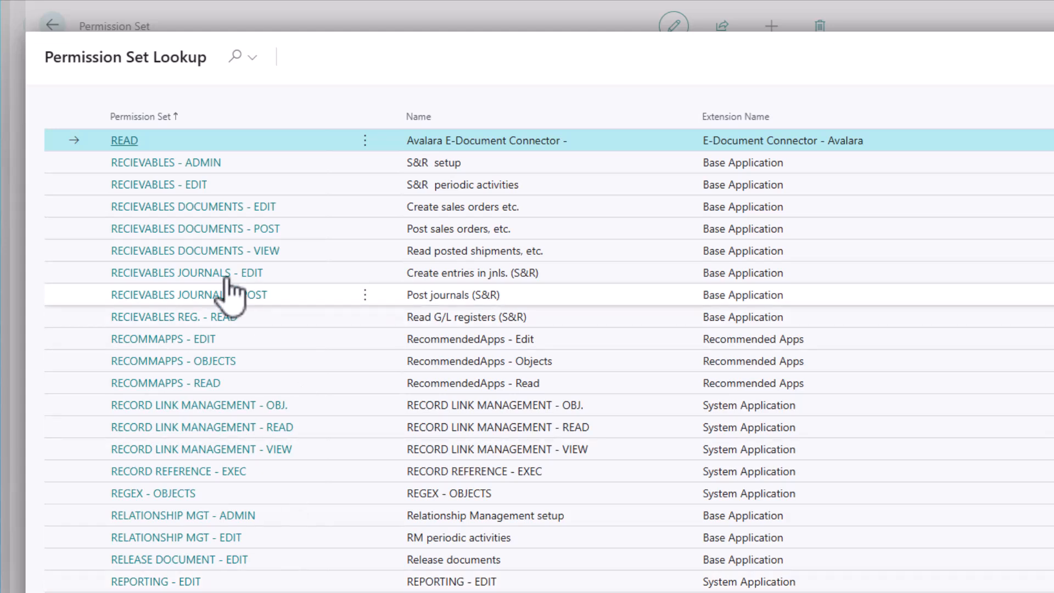
pyautogui.click(235, 56)
pyautogui.write('re')
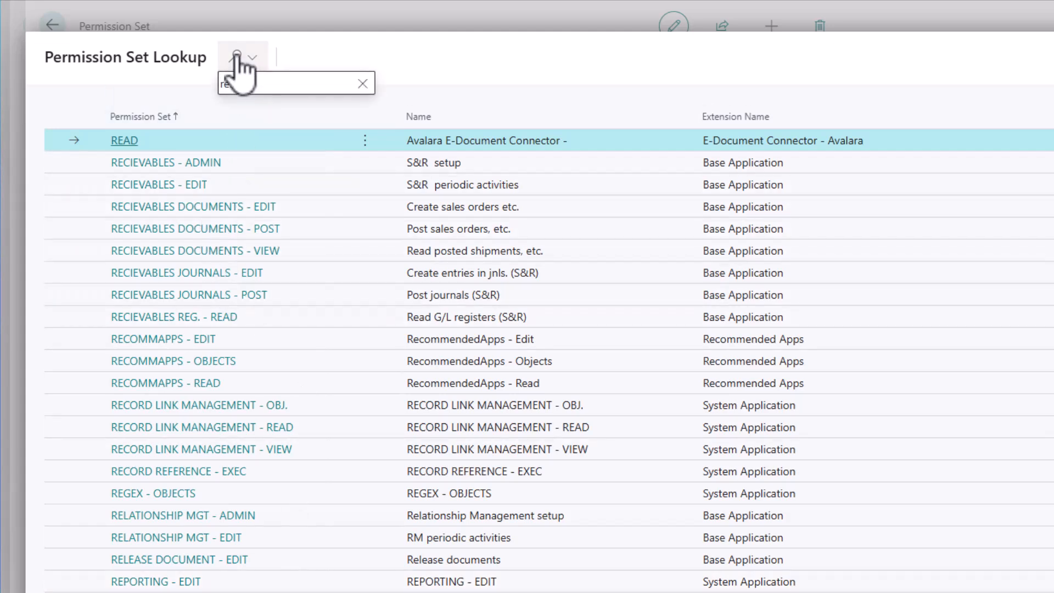
pyautogui.write('sour')
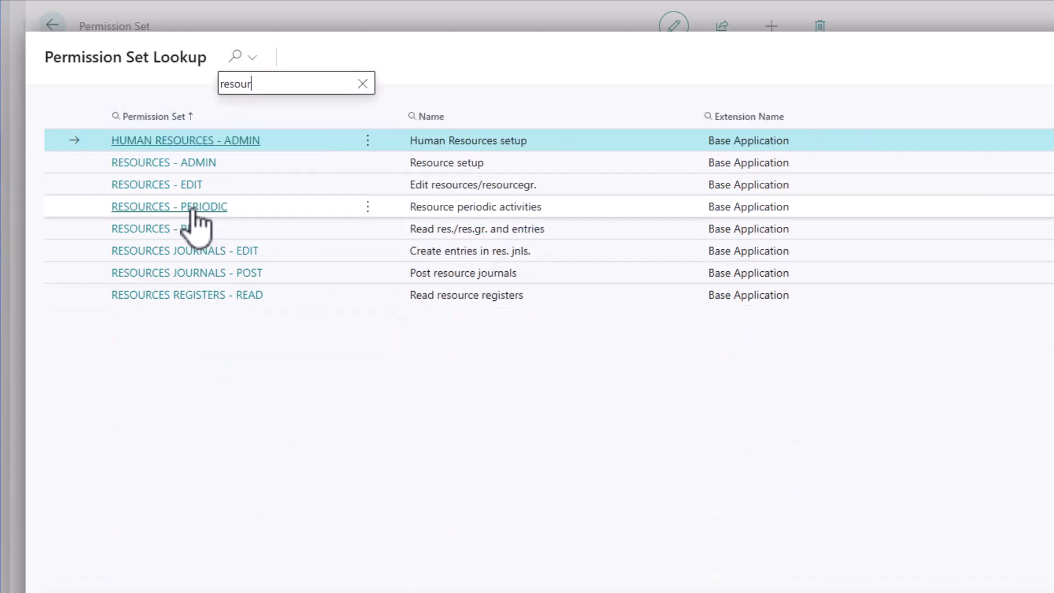
pyautogui.click(198, 229)
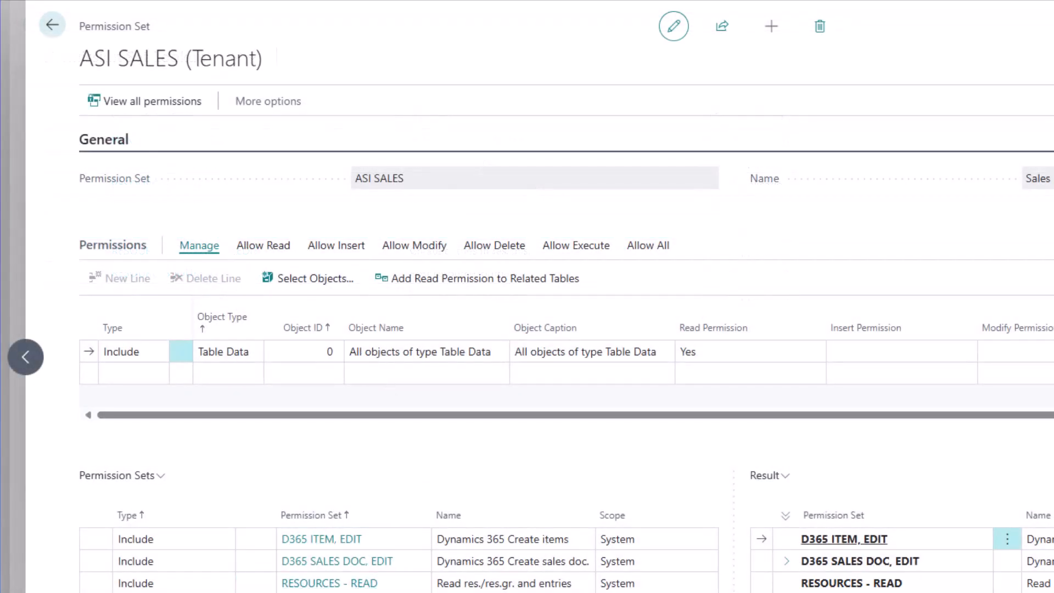
# - Look up "g/l" and include the GENERAL LEDGER ACCOUNTS - VIEW permission set in ASI SALES
pyautogui.click(324, 576)
pyautogui.click(244, 59)
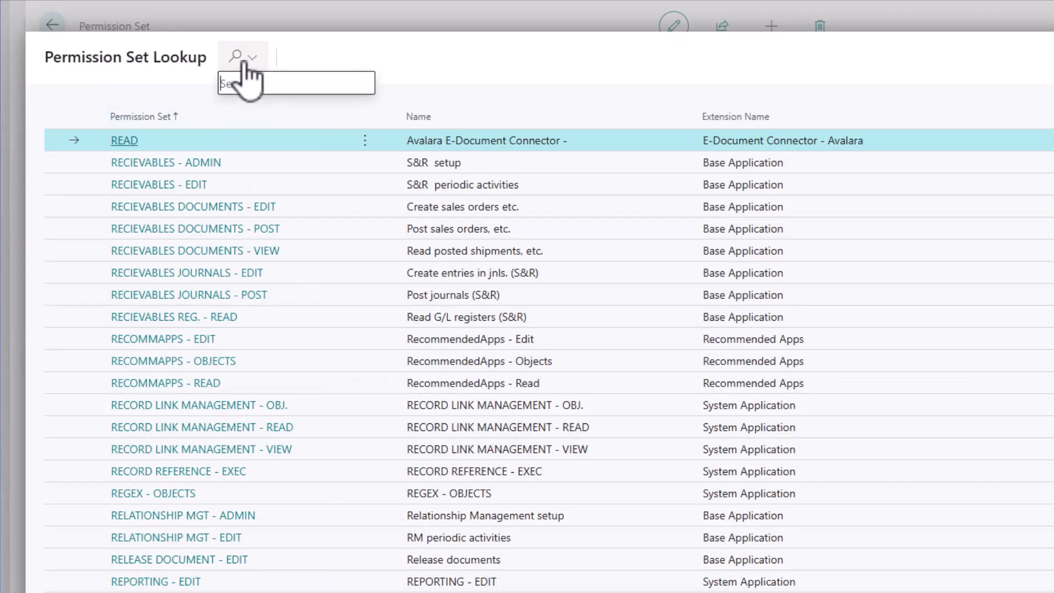
pyautogui.write('g/l')
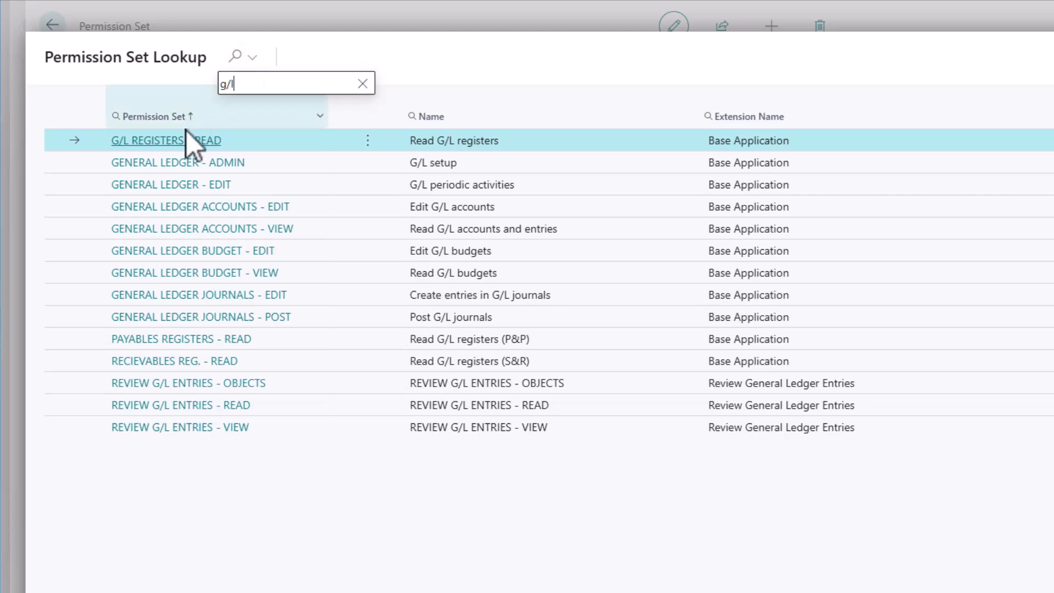
pyautogui.click(224, 229)
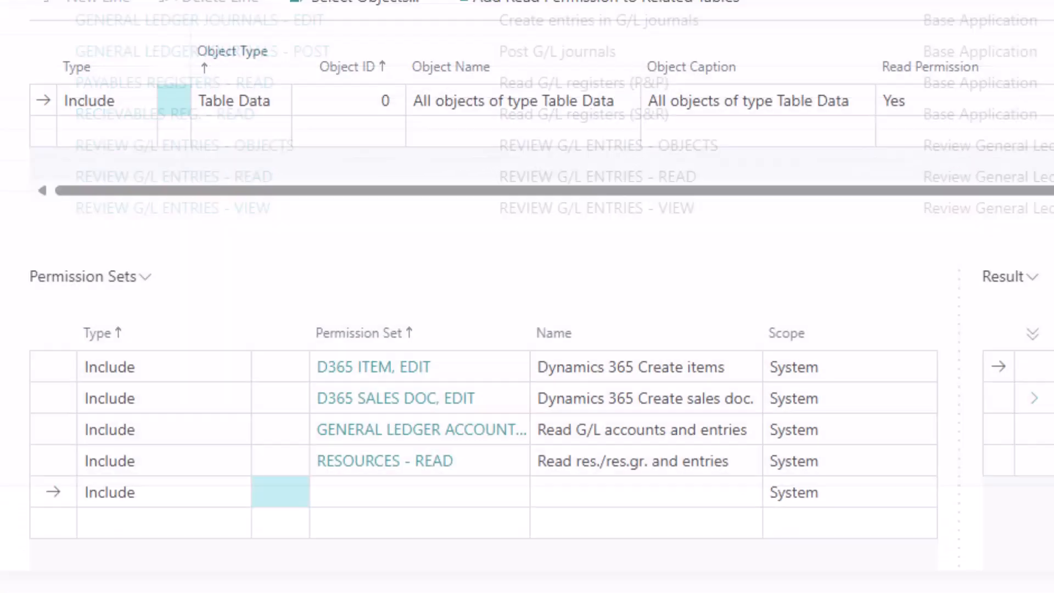
pyautogui.click(626, 389)
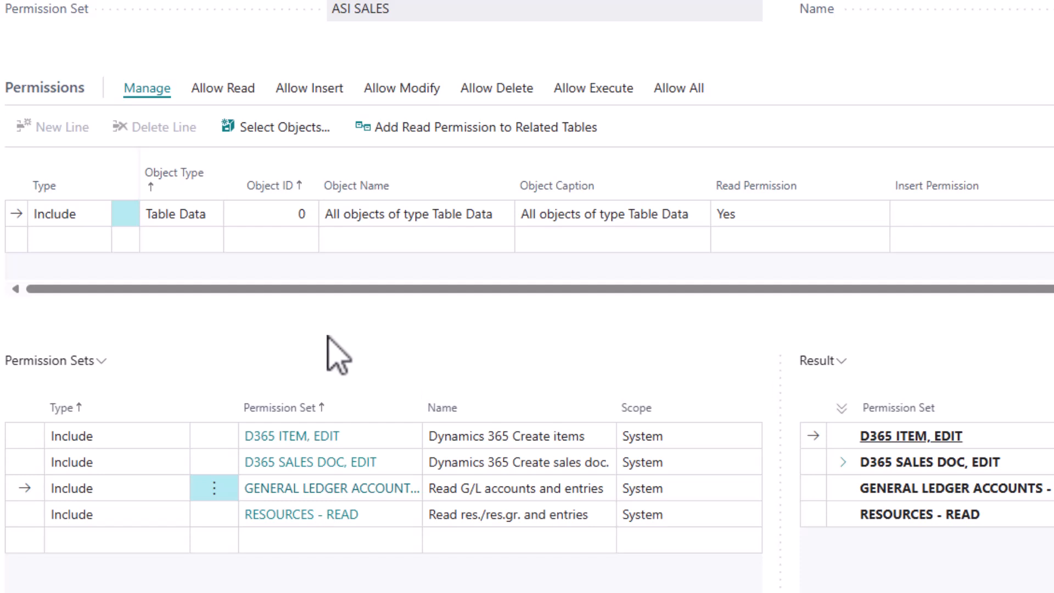
# - Change the table data permission line to exclude object 17, G/L Entry, from ASI SALES, and return to the home page
pyautogui.click(110, 217)
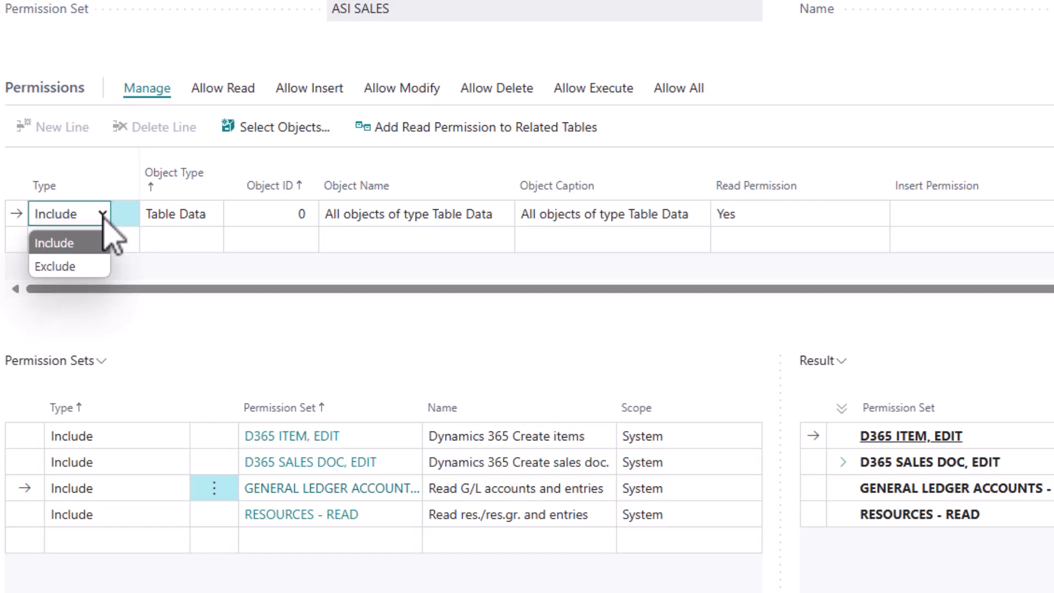
pyautogui.click(82, 267)
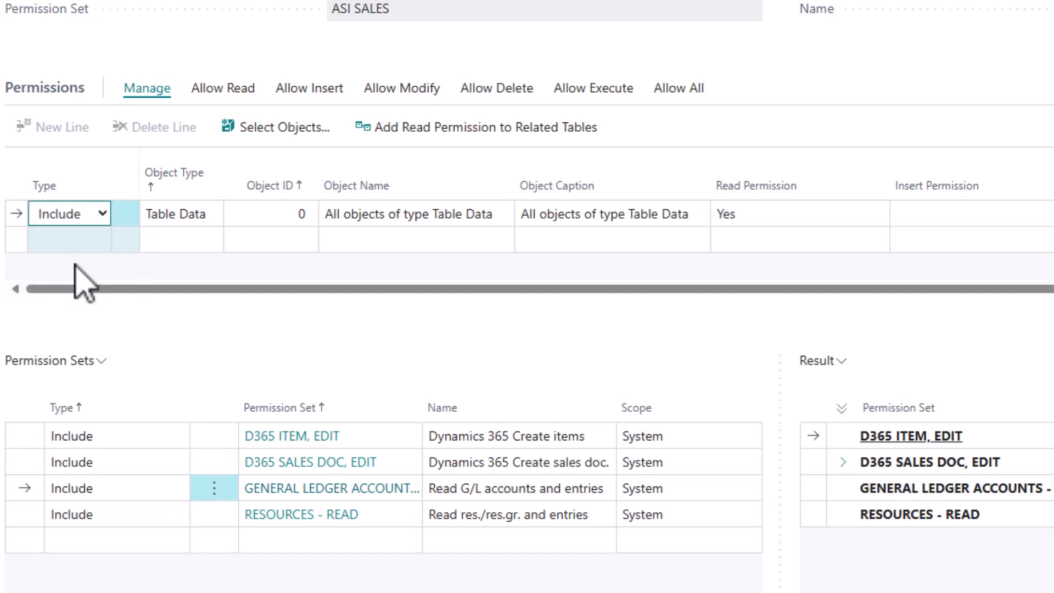
pyautogui.click(269, 214)
pyautogui.click(305, 214)
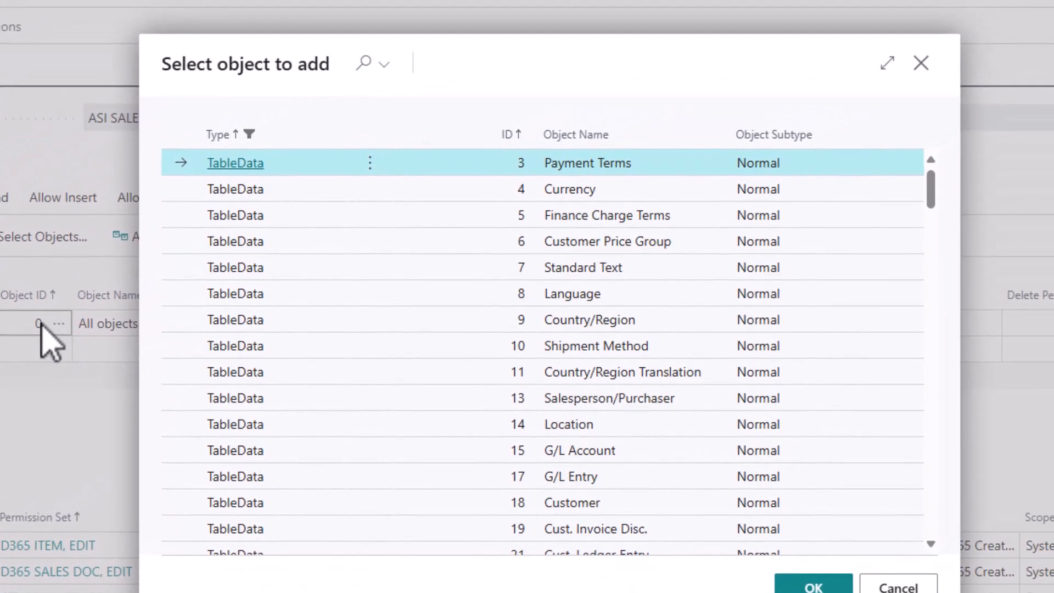
pyautogui.click(364, 64)
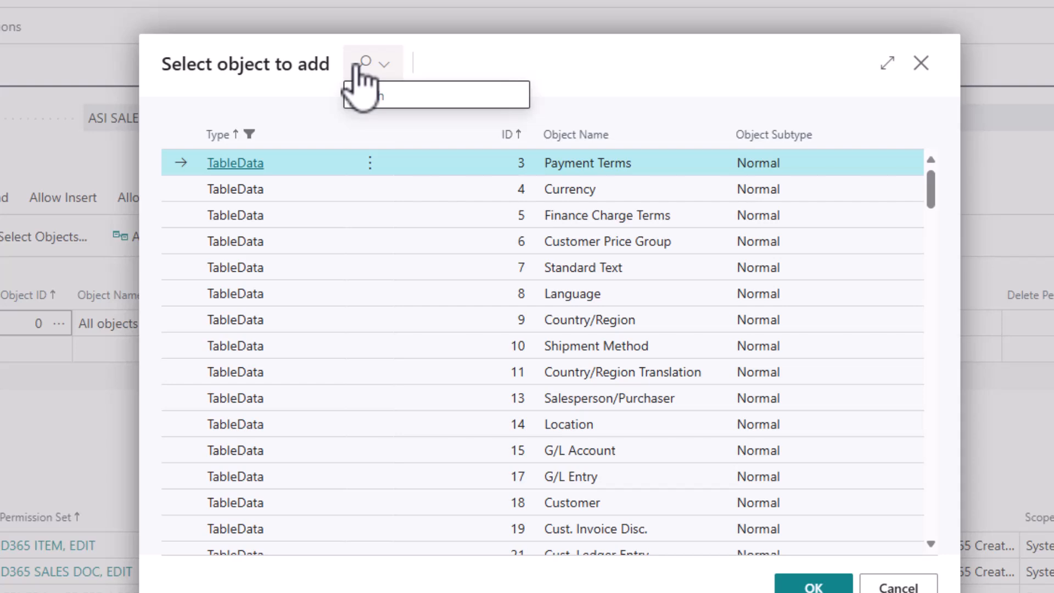
pyautogui.write('s')
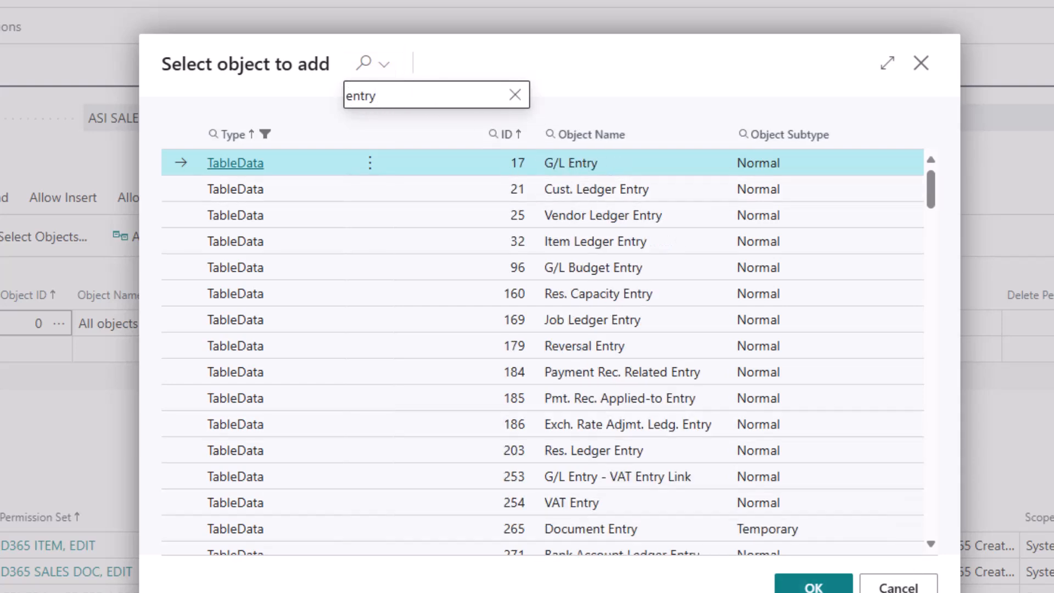
pyautogui.click(807, 586)
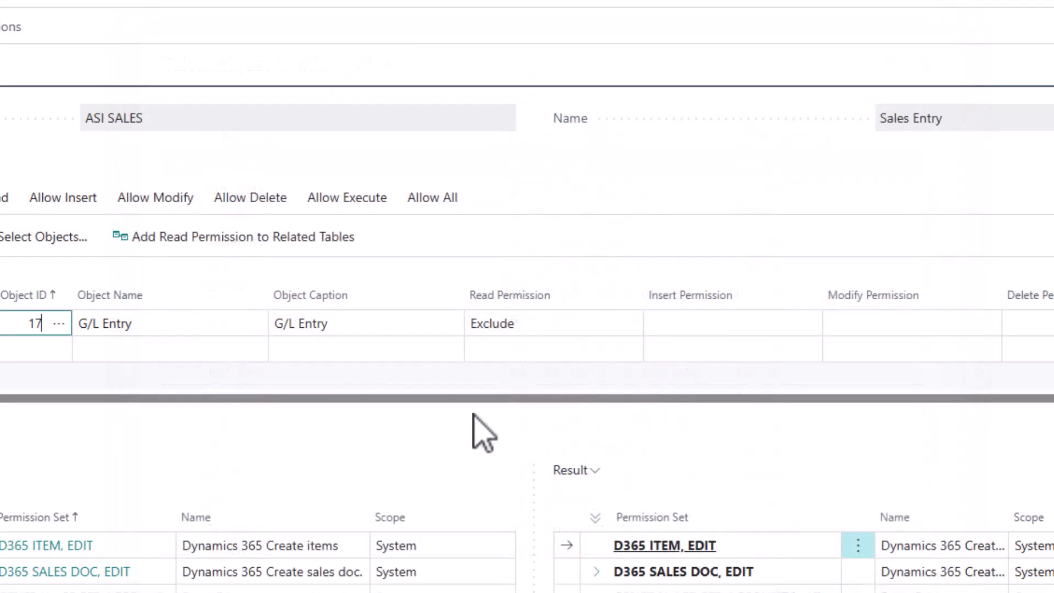
pyautogui.click(280, 360)
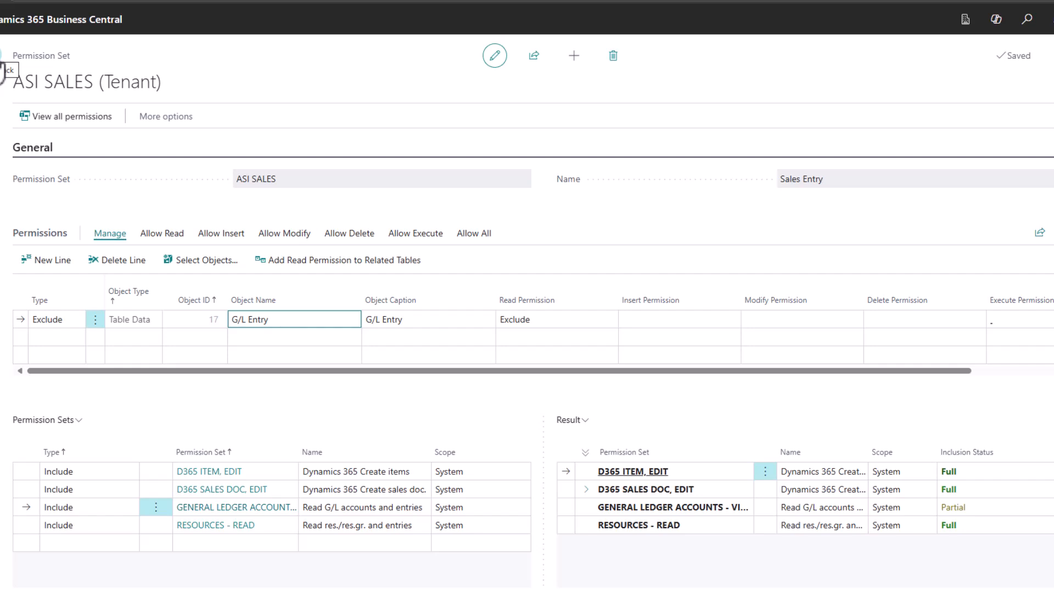
pyautogui.click(3, 70)
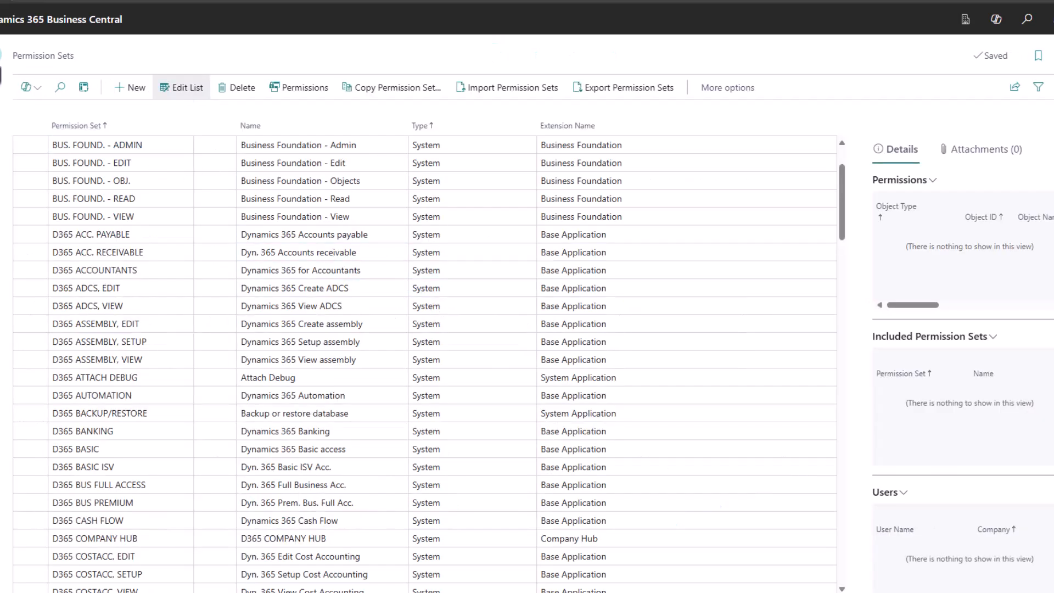
pyautogui.click(2, 70)
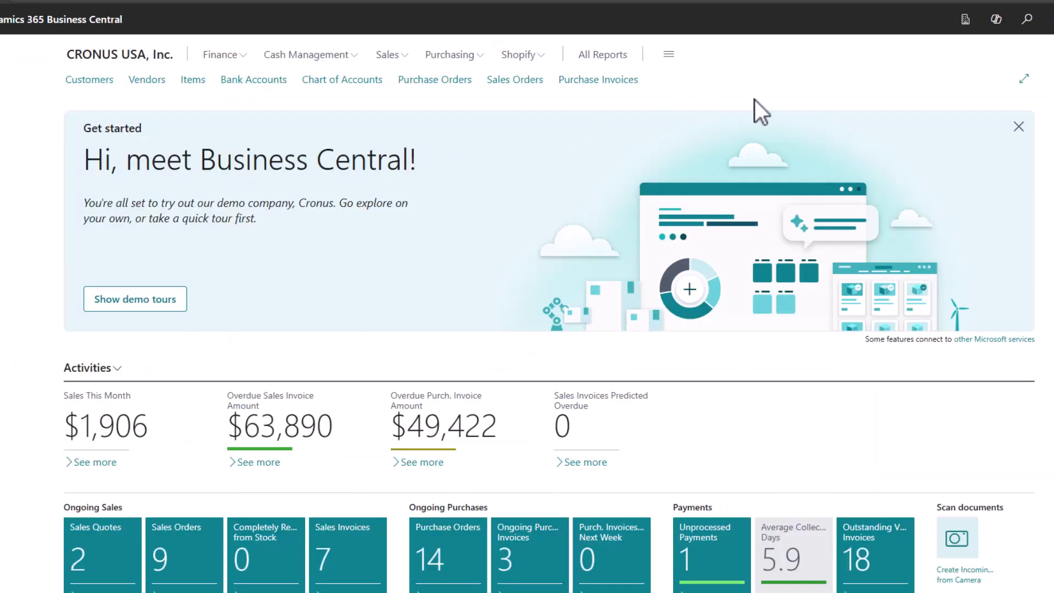